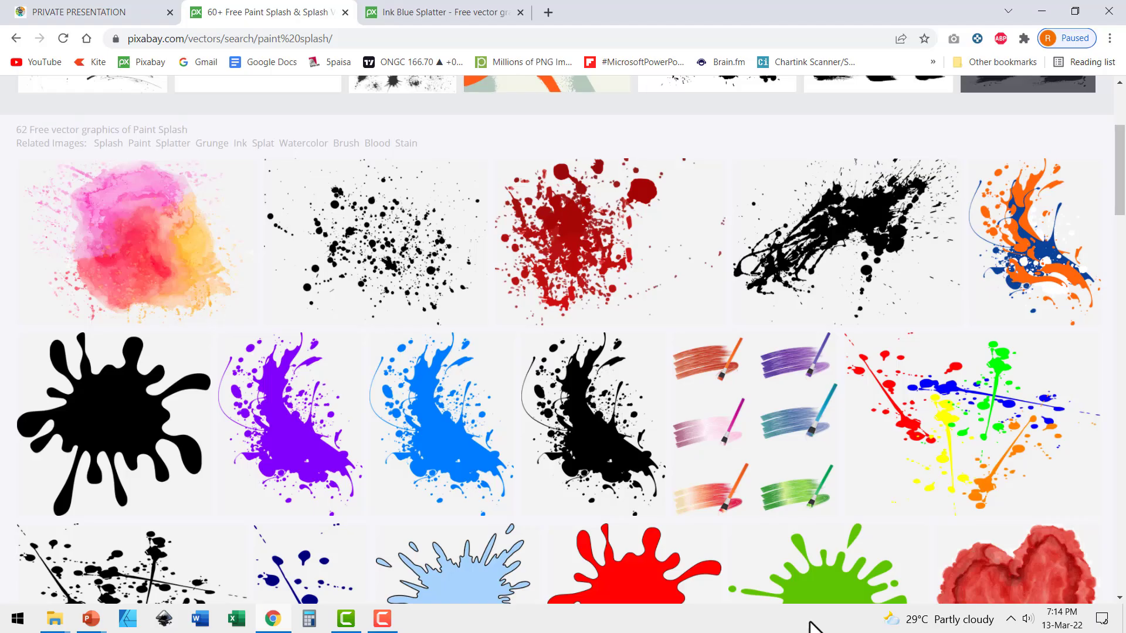
Go to Pixabay's Ink Blue Splatter vector page and bring up its download size and format options.
mouse_move(414, 376)
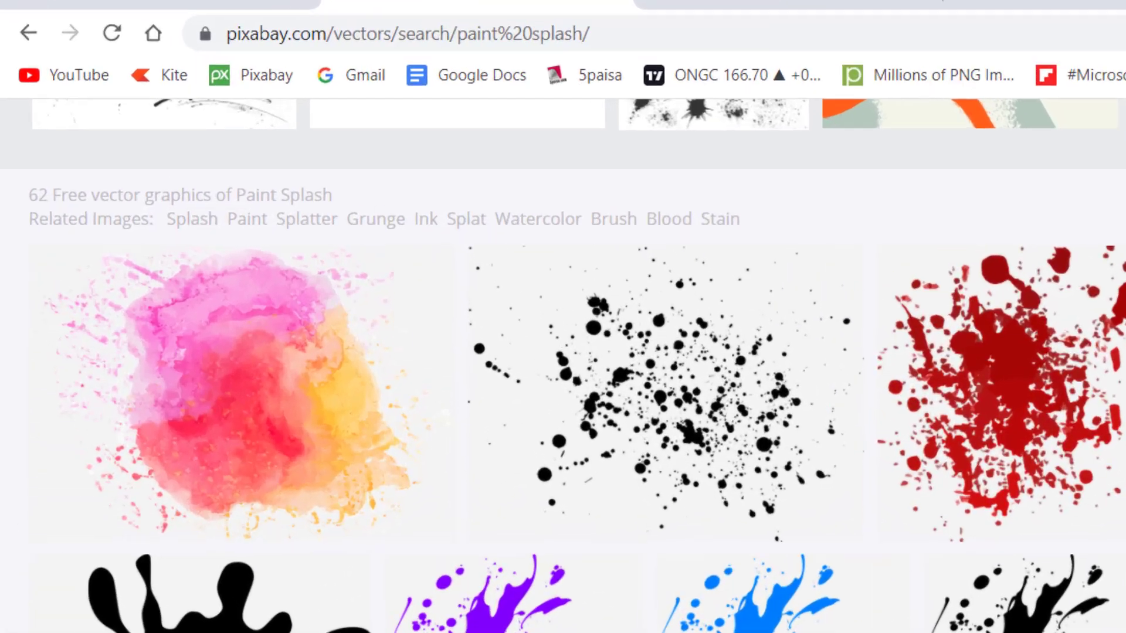
scroll(22, 126, up, 5)
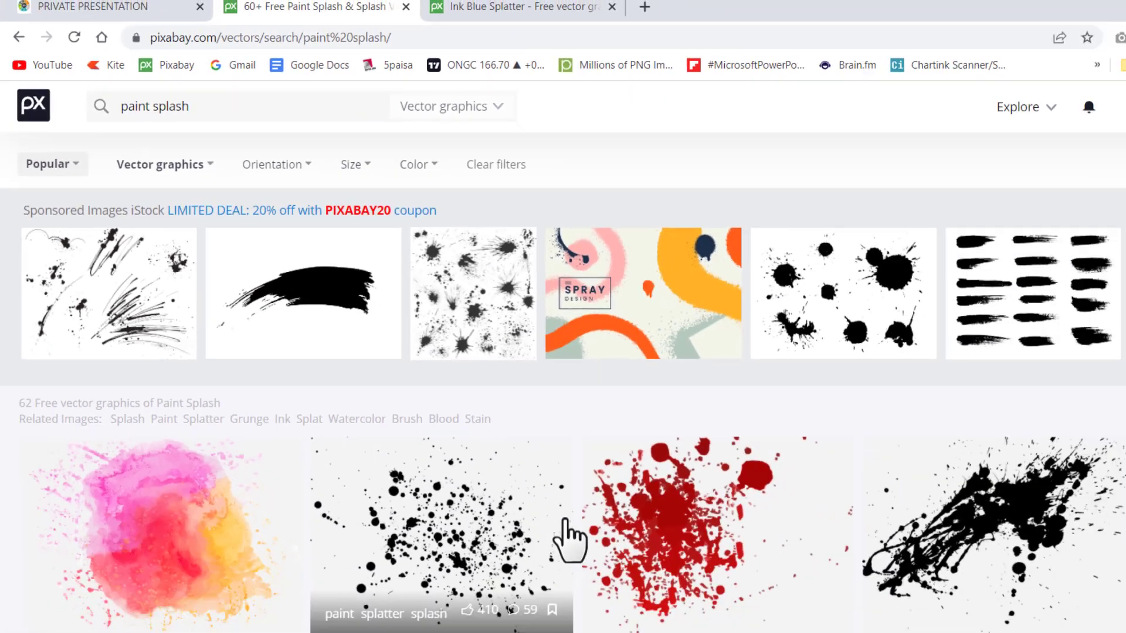
scroll(491, 442, down, 10)
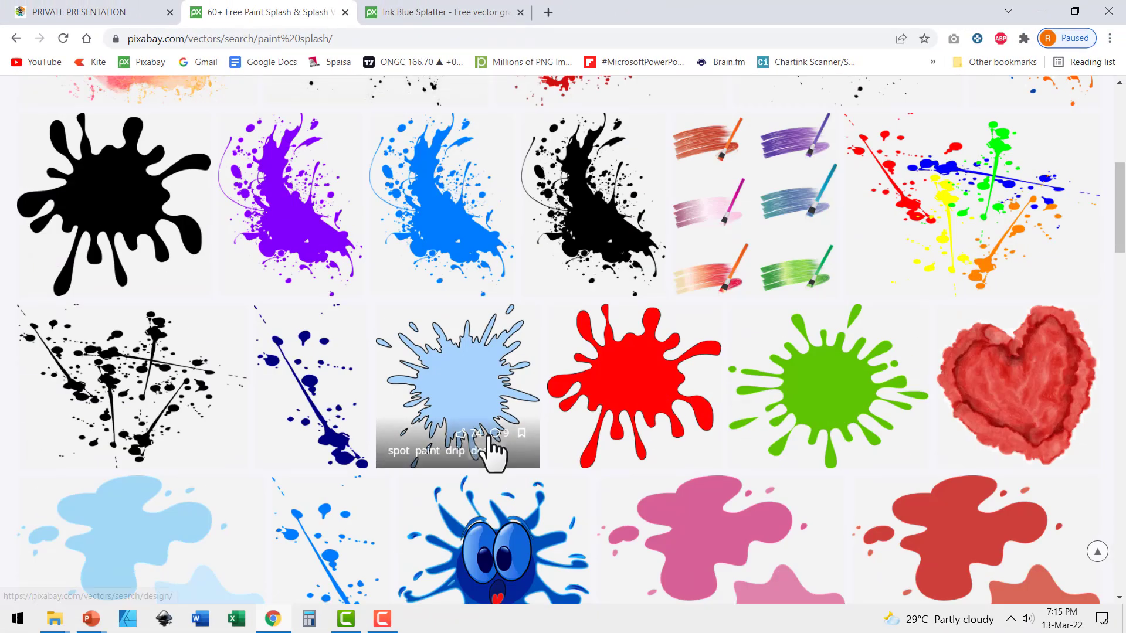
mouse_move(573, 394)
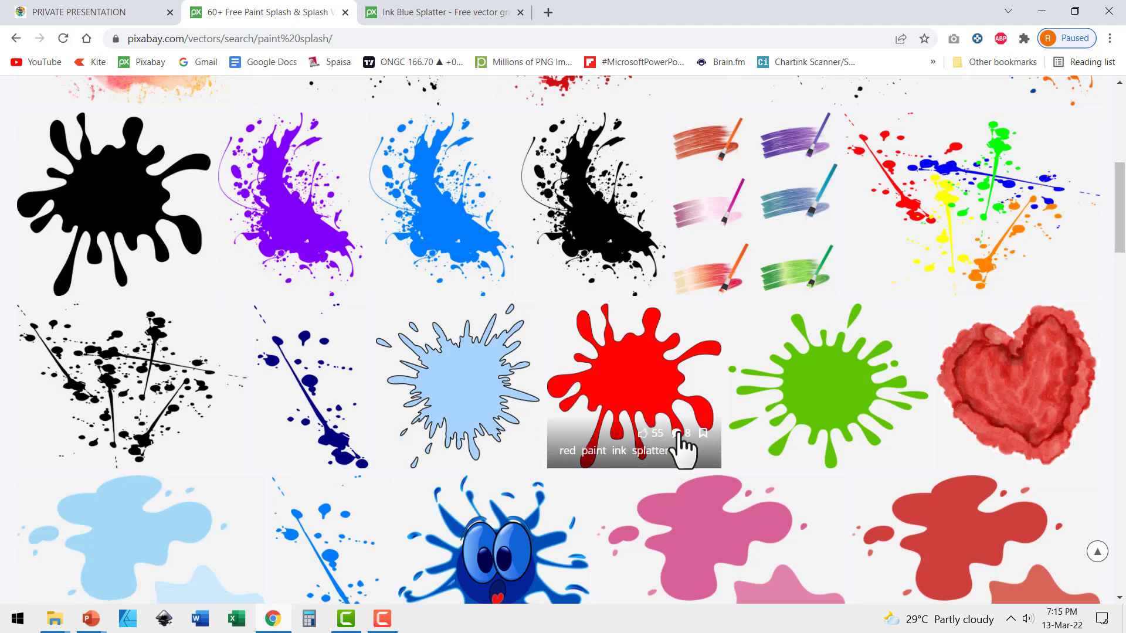
mouse_move(445, 231)
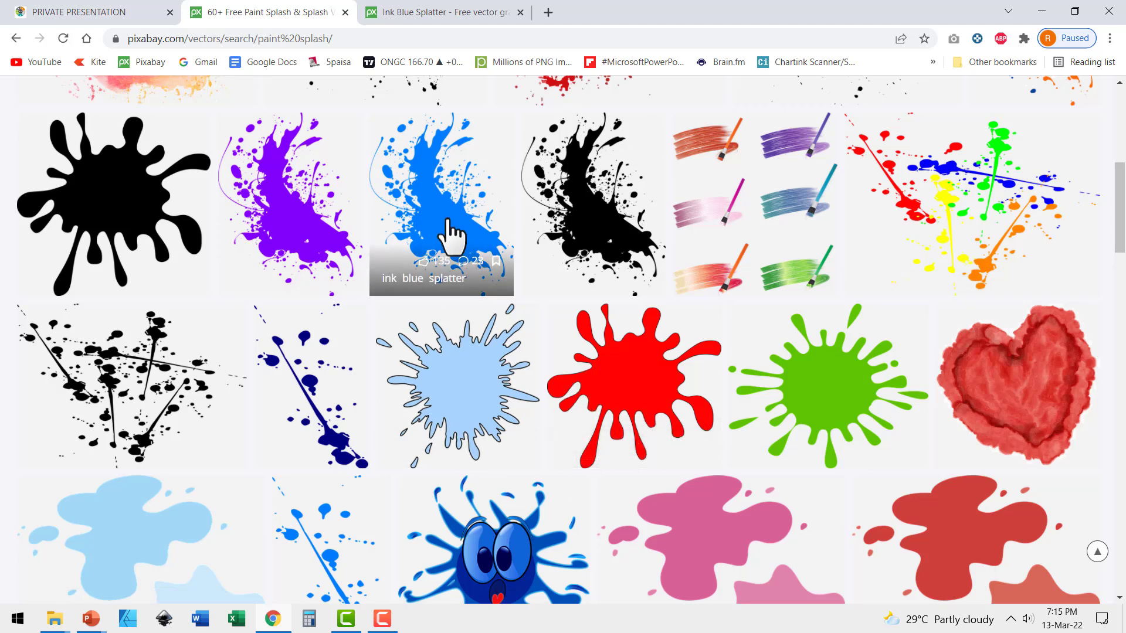
click(445, 13)
click(943, 397)
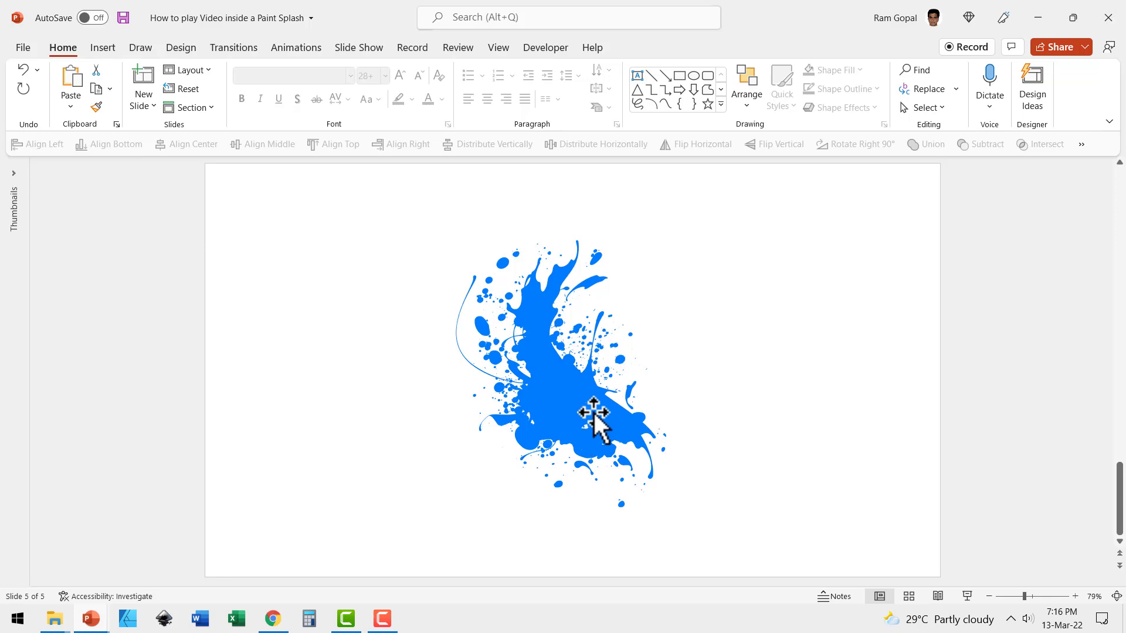
Convert the blue splash graphic into an editable shape.
click(571, 396)
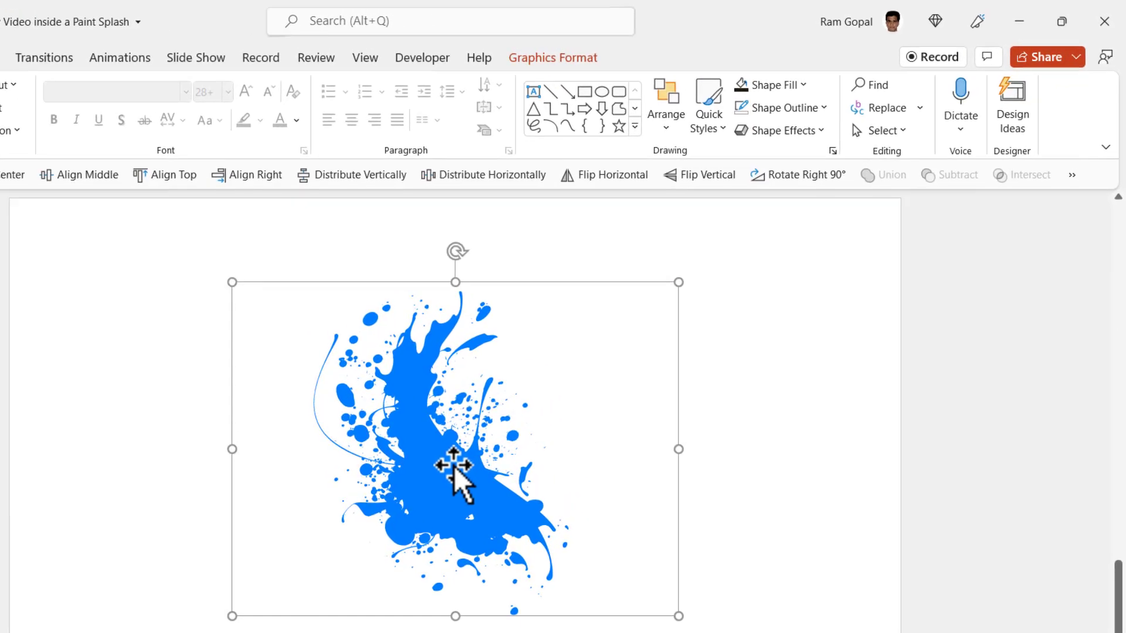
right_click(418, 490)
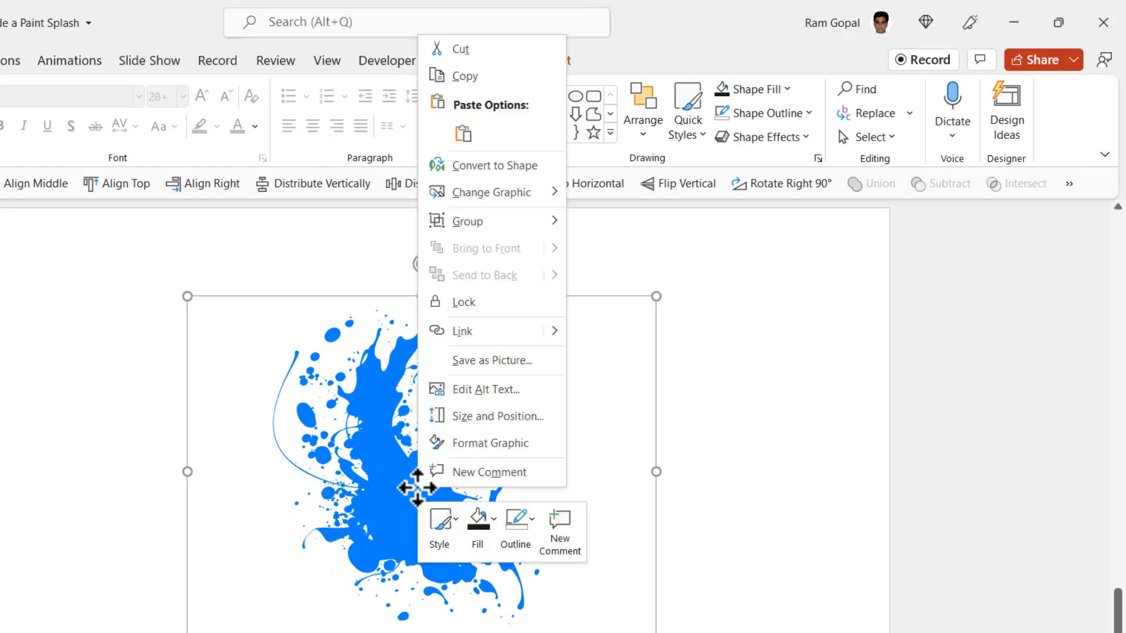
click(512, 166)
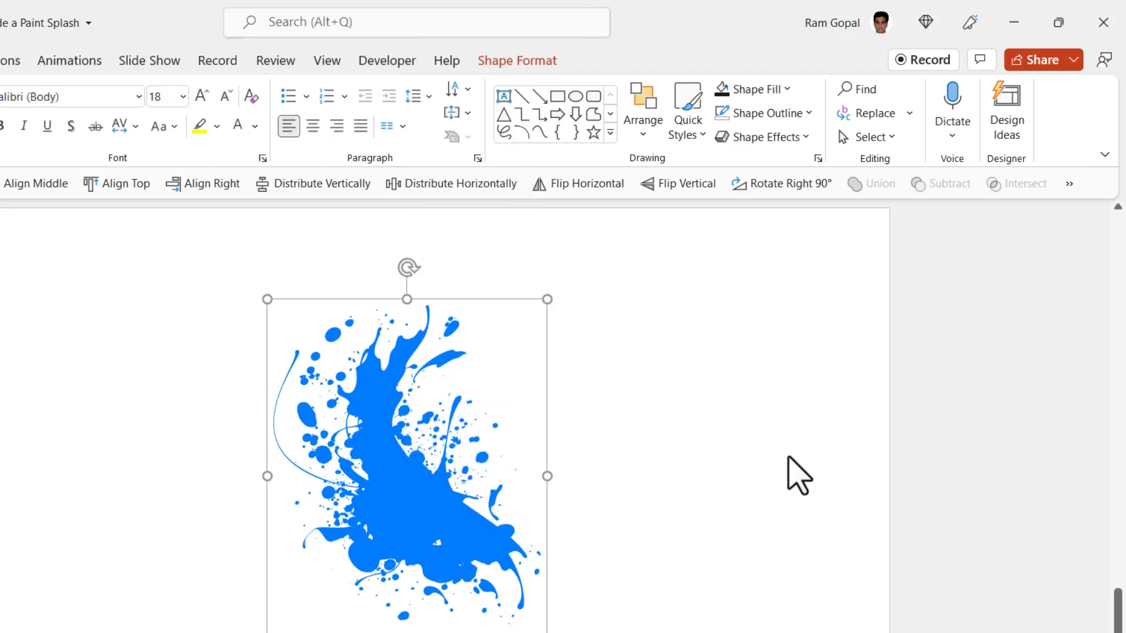
Ungroup the splash shape and marquee-select all of its separate pieces.
right_click(379, 425)
mouse_move(509, 167)
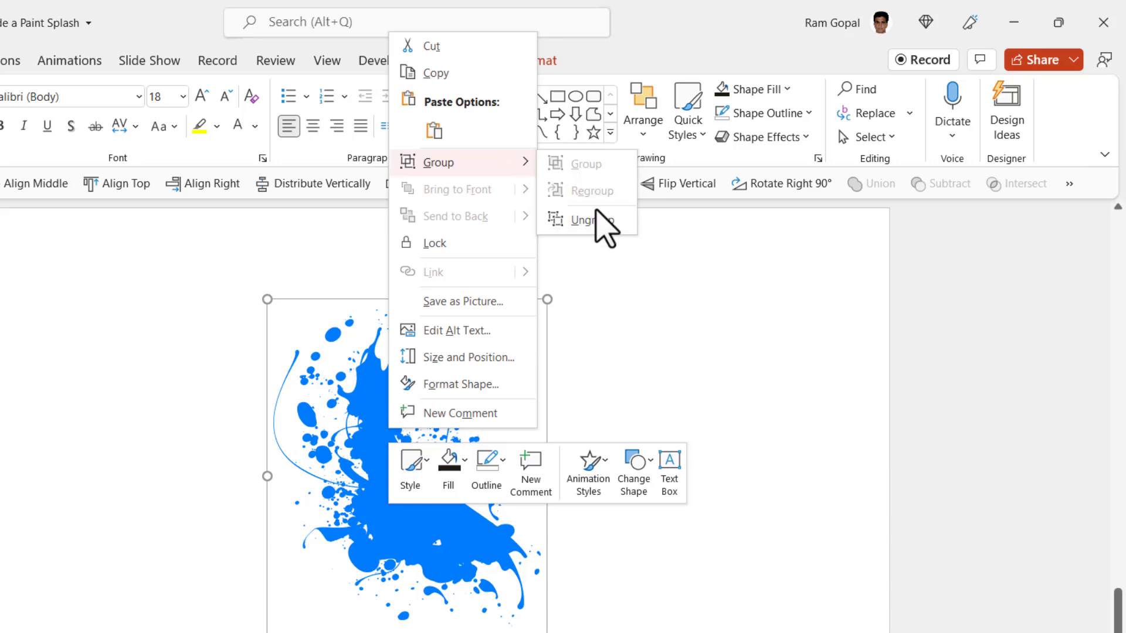
click(598, 220)
click(817, 596)
drag(644, 631, 1, 240)
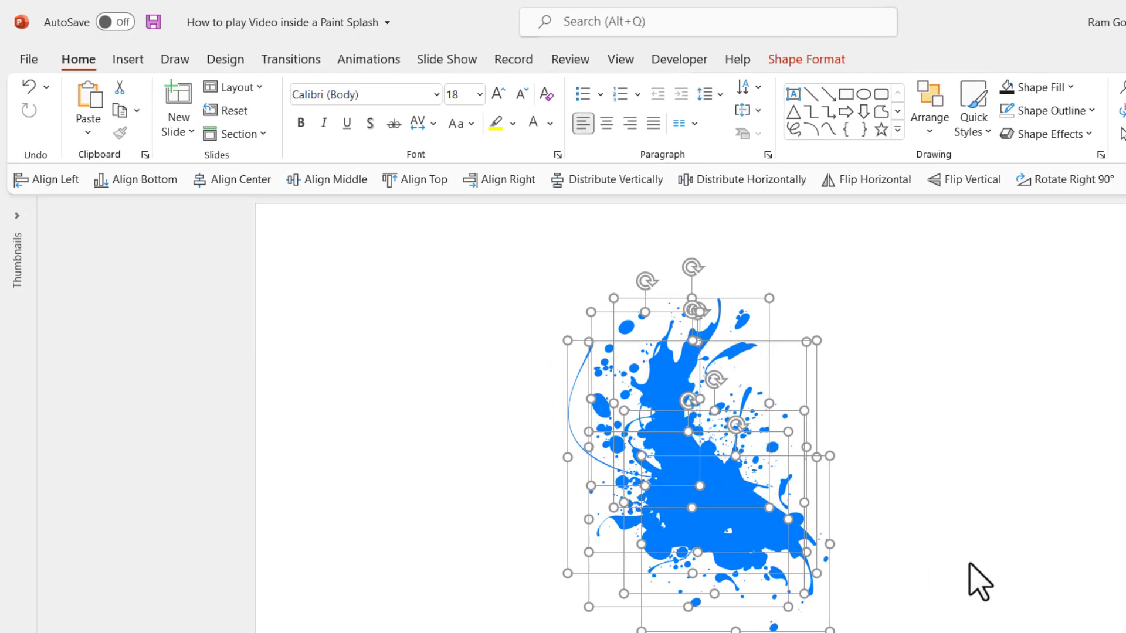
Apply Union from Shape Format > Merge Shapes to the selected splash pieces.
click(792, 59)
click(212, 136)
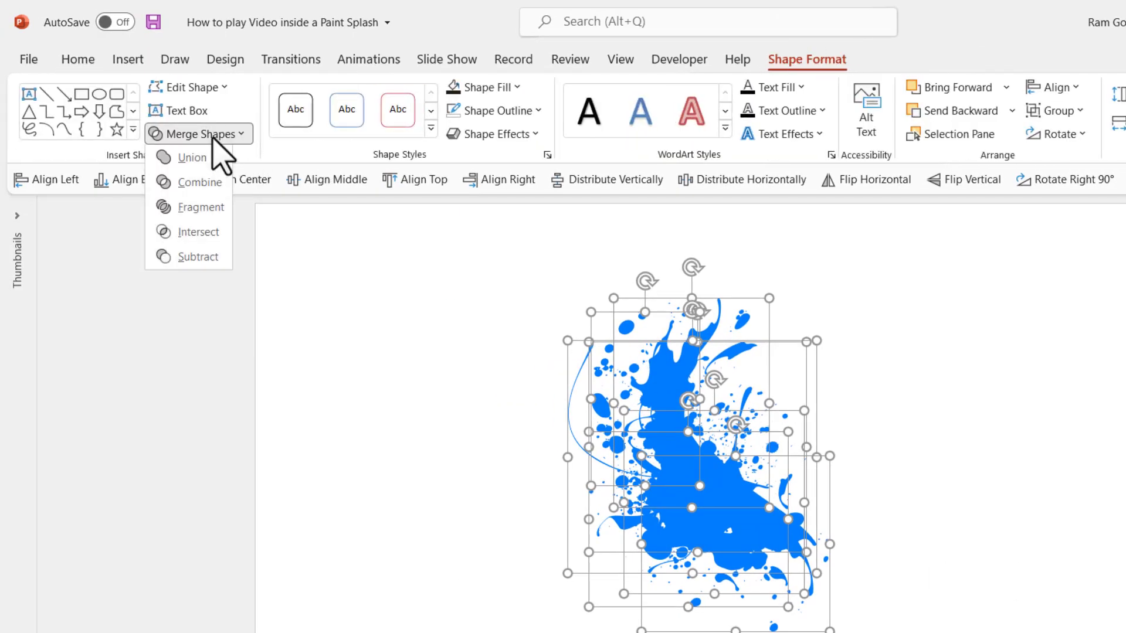
click(193, 159)
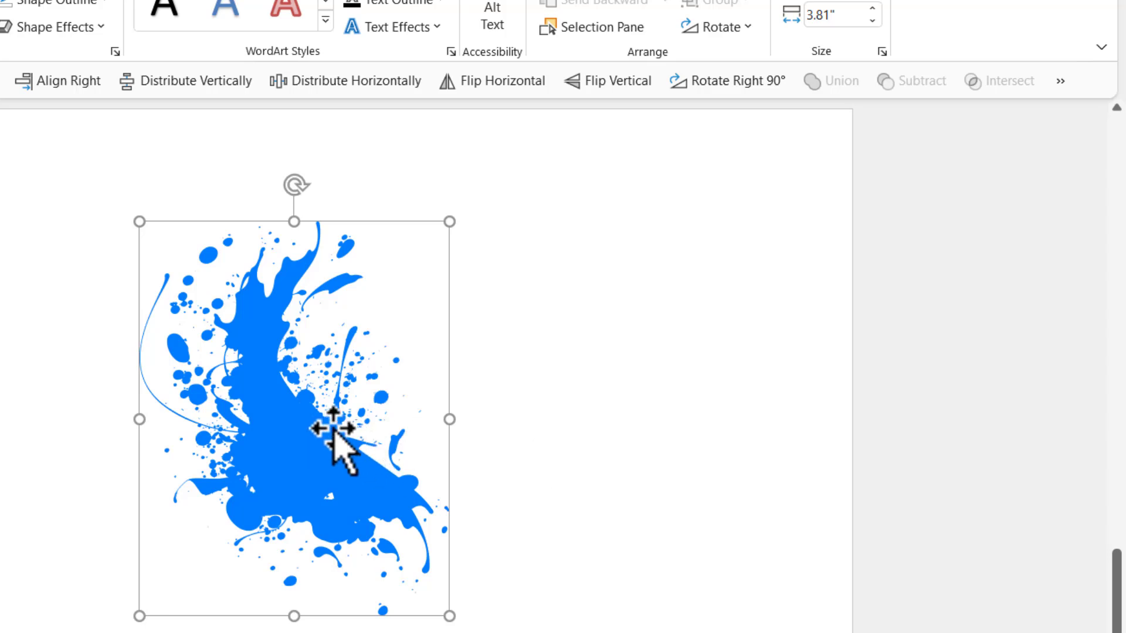
Duplicate the merged splash, rotate the copy about 35° clockwise, and merge it with the original.
key(ctrl+z)
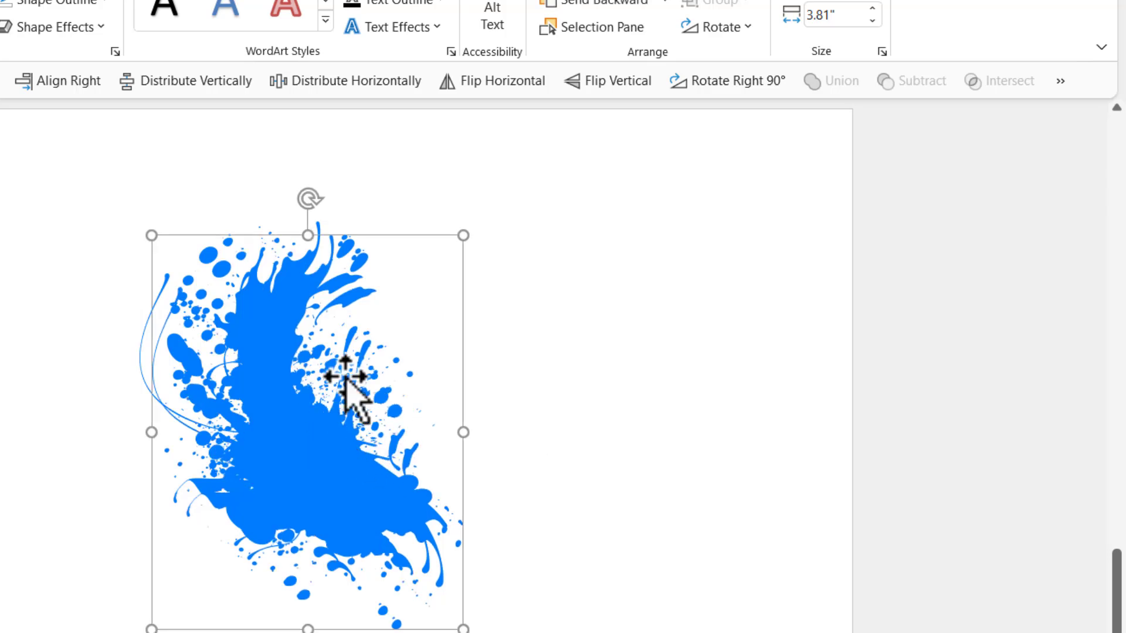
drag(308, 200, 453, 249)
drag(305, 404, 336, 337)
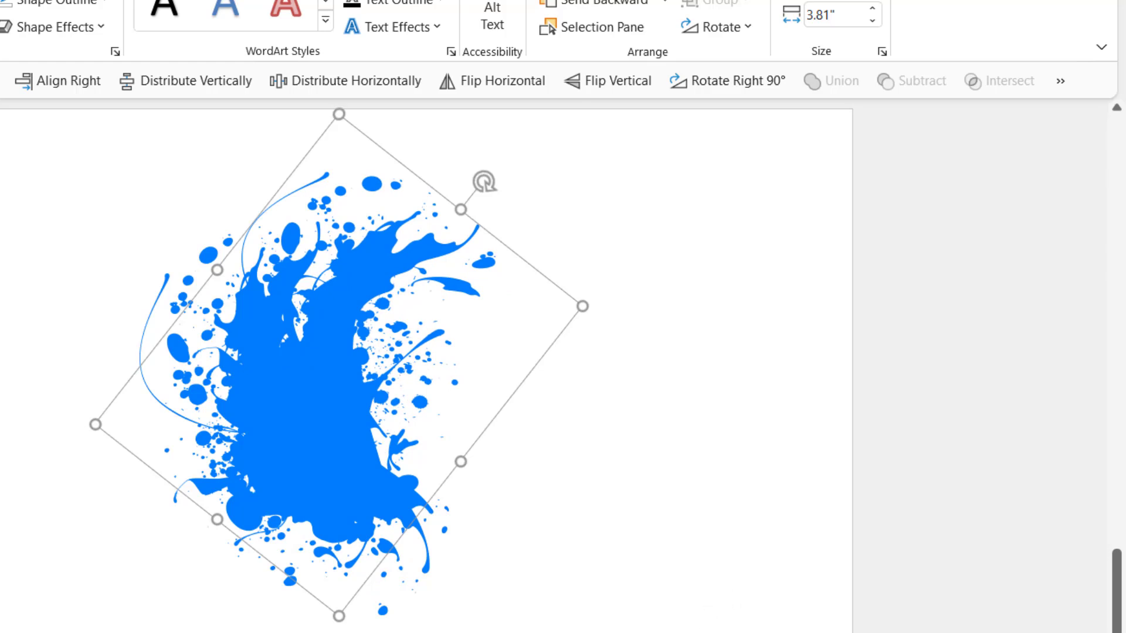
key(ctrl+a)
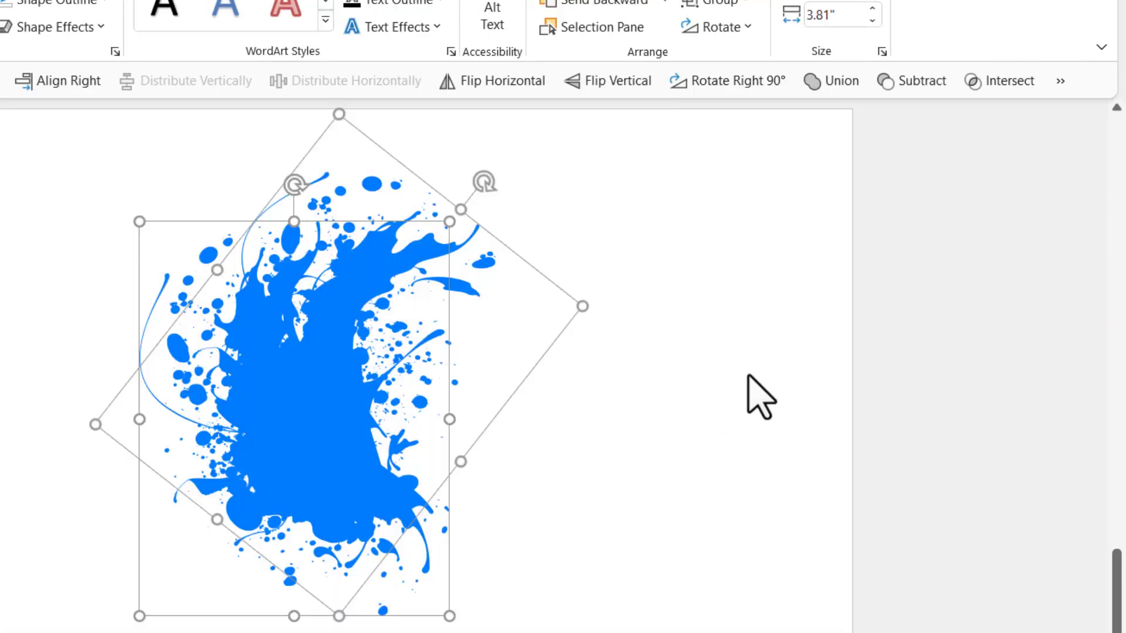
click(830, 84)
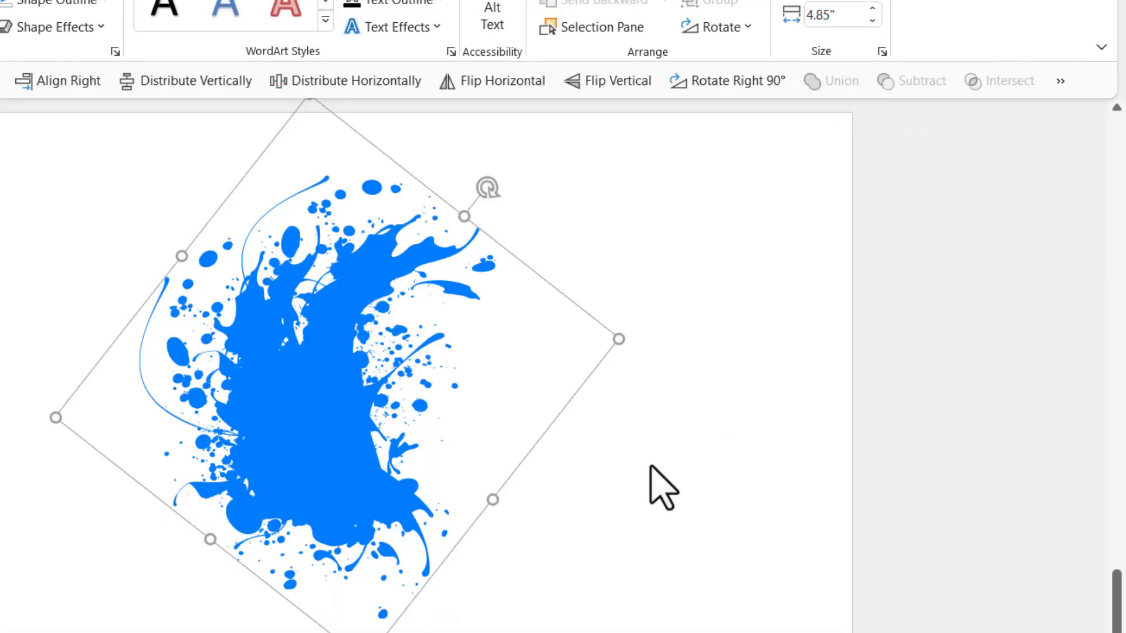
Reposition and rotate the splash counter-clockwise, then enlarge the overlapping splashes at the slide centre.
drag(348, 427, 422, 464)
drag(564, 213, 294, 249)
drag(407, 428, 306, 445)
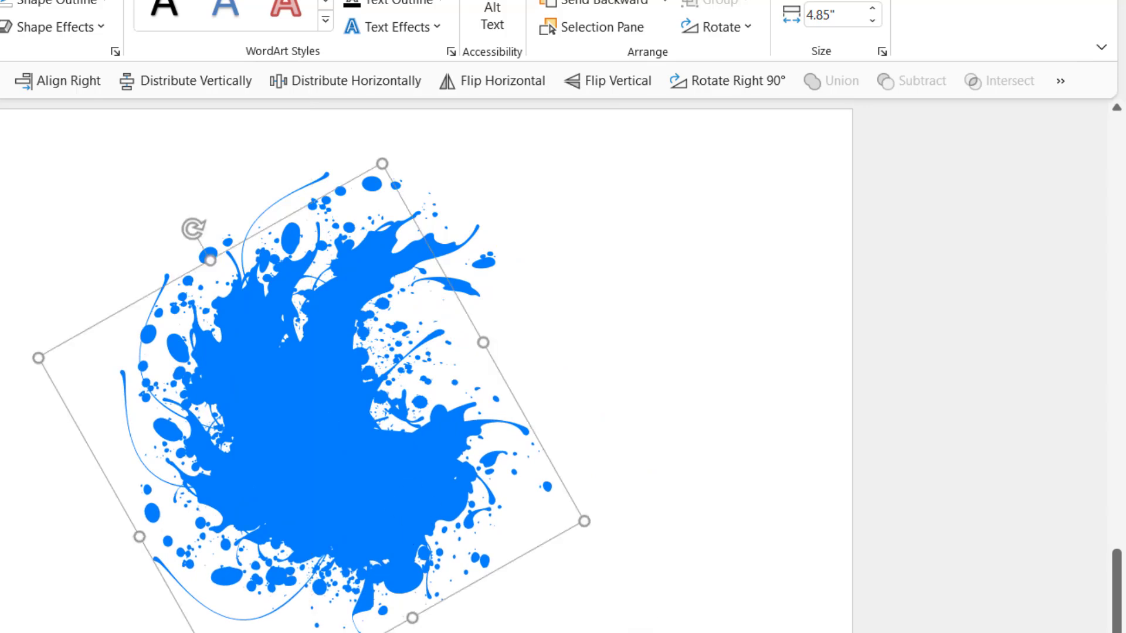
key(ctrl+a)
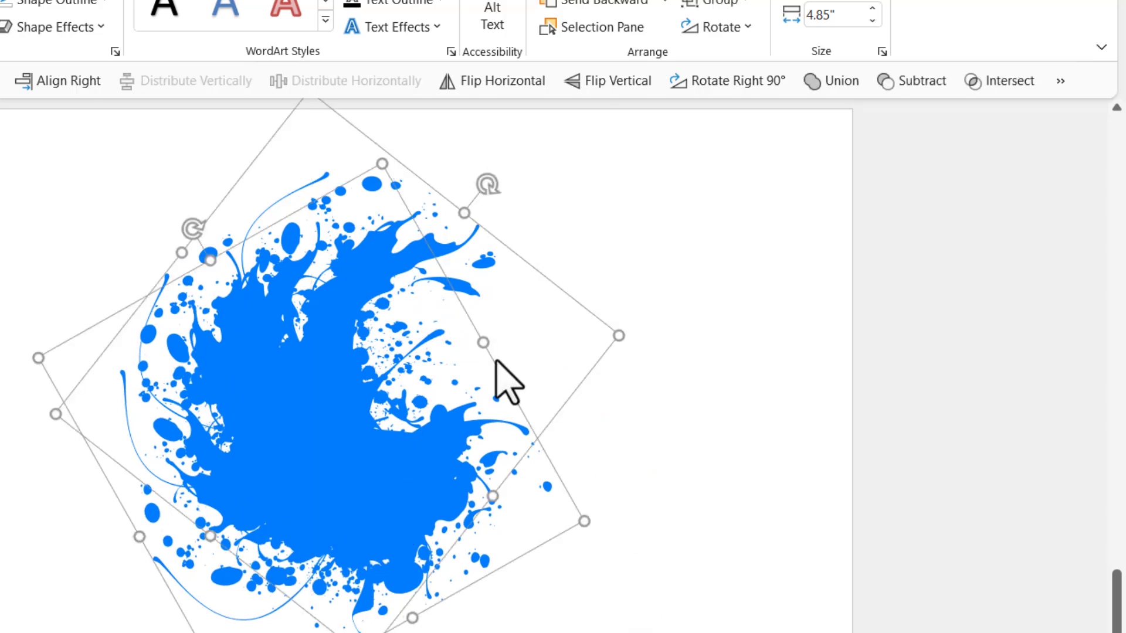
click(833, 83)
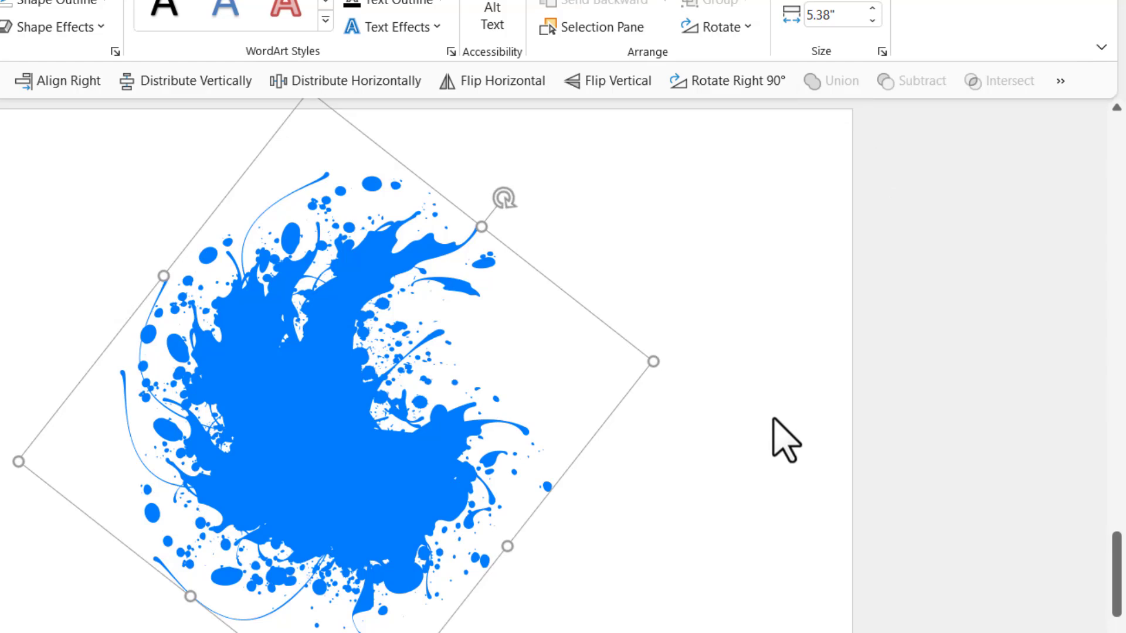
key(ctrl+z)
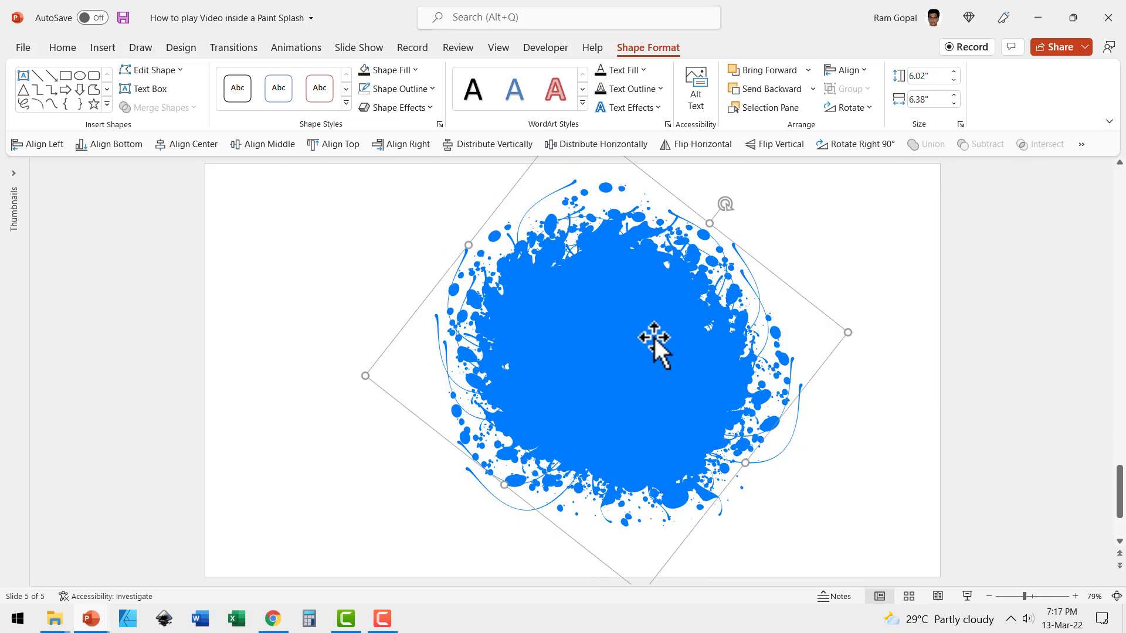
drag(656, 347, 630, 371)
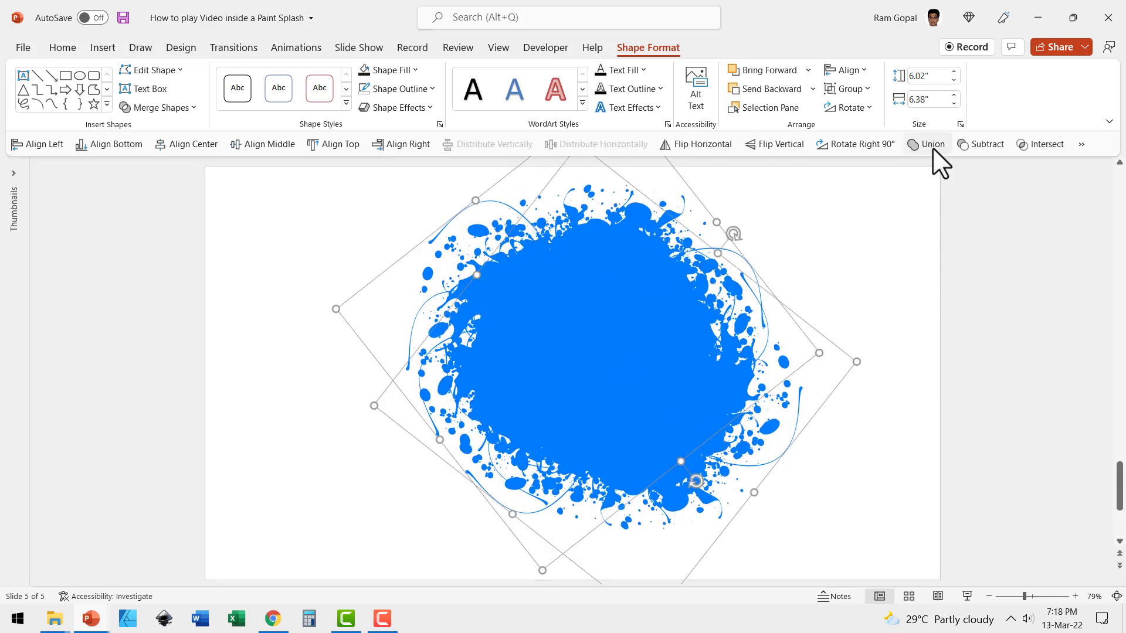
Union the two splashes, then draw a small oval on them and union it in too.
click(931, 145)
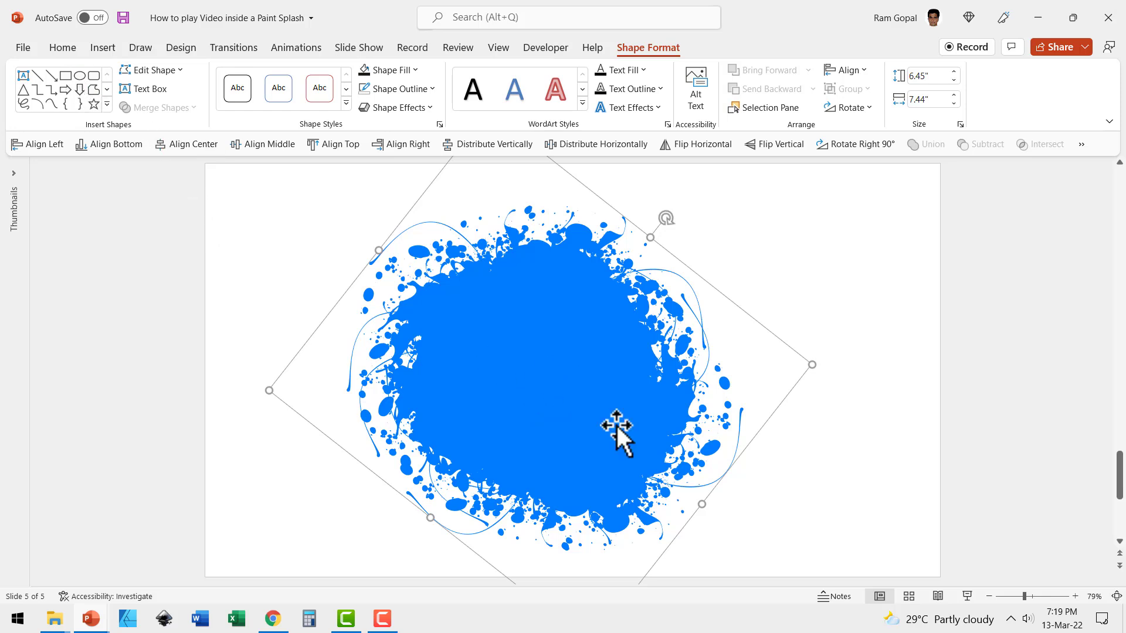
click(80, 76)
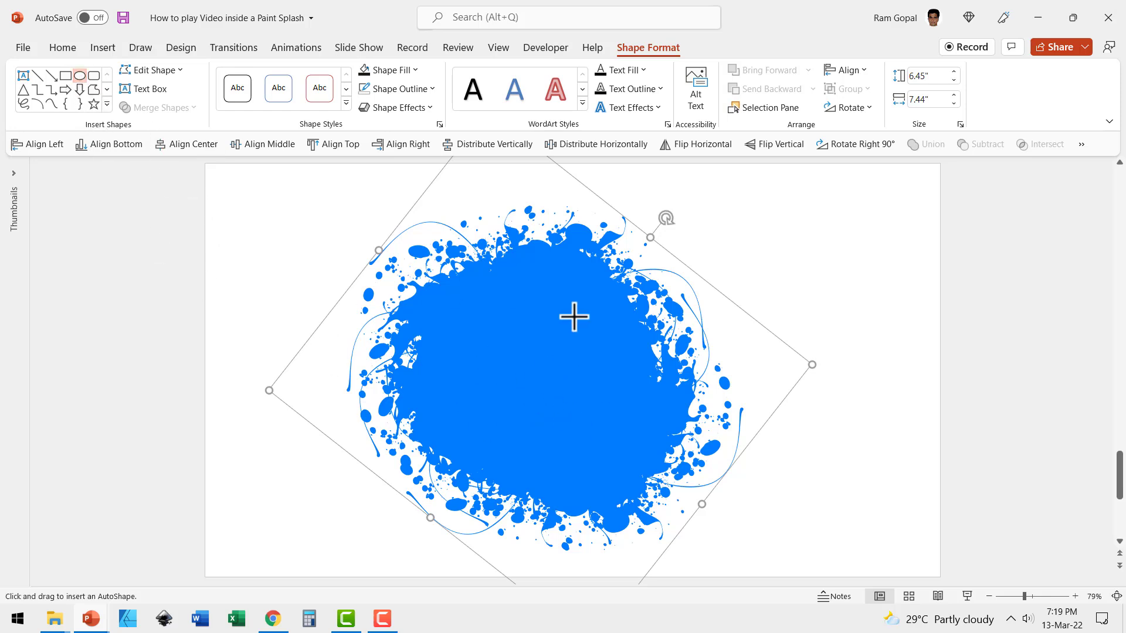
drag(548, 353, 555, 359)
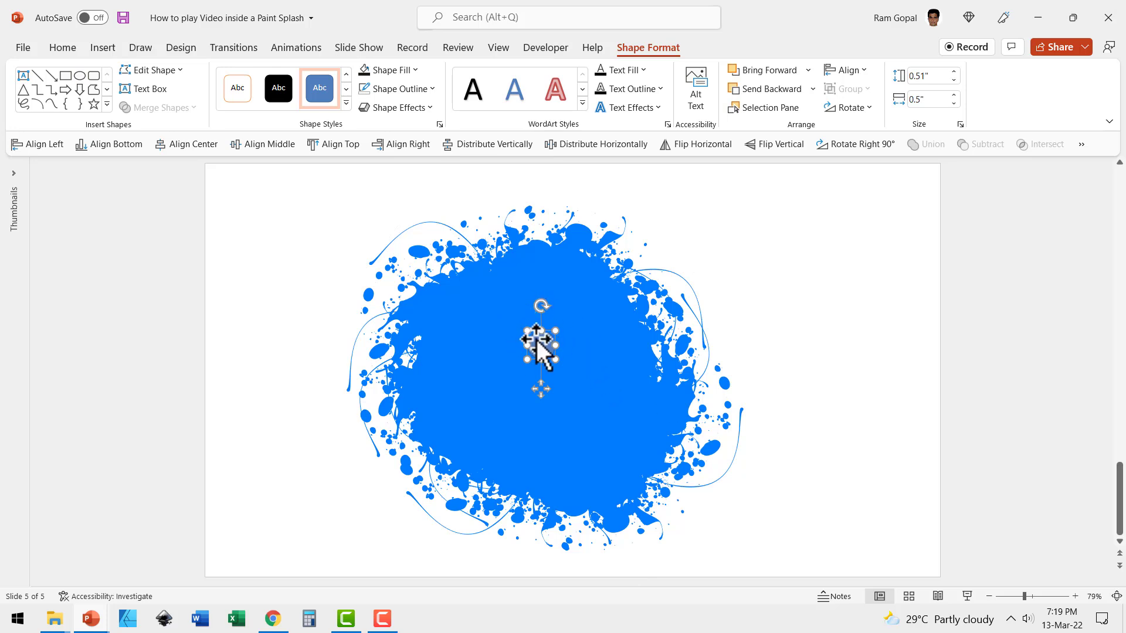
shift+click(621, 313)
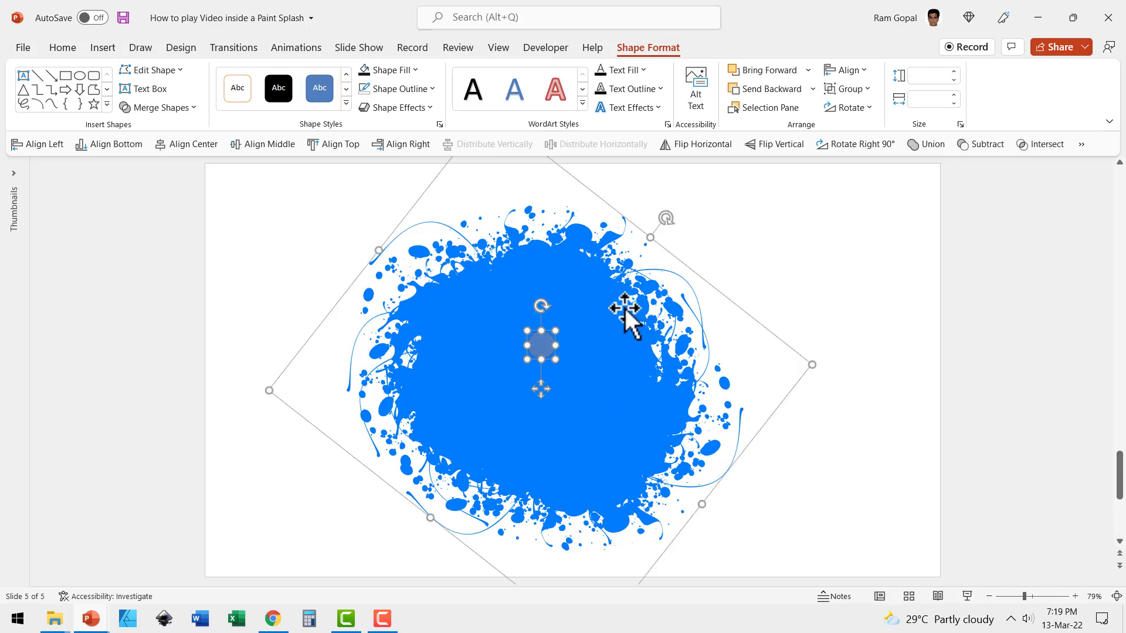
click(926, 144)
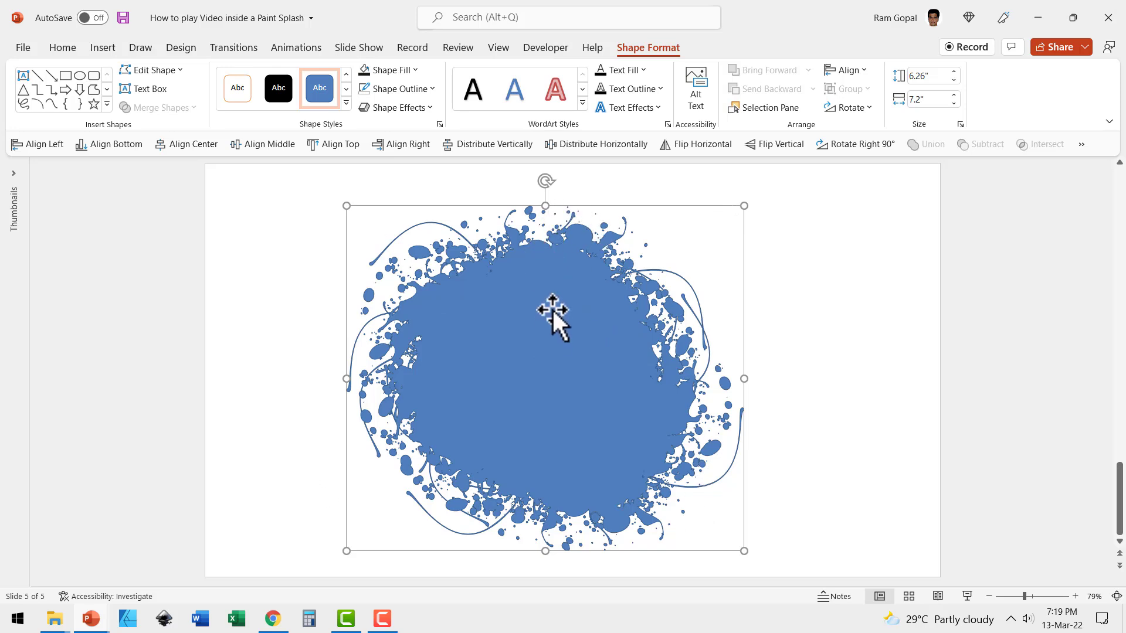
Insert the pancake stack stock video from Insert > Video > Stock Videos.
click(109, 45)
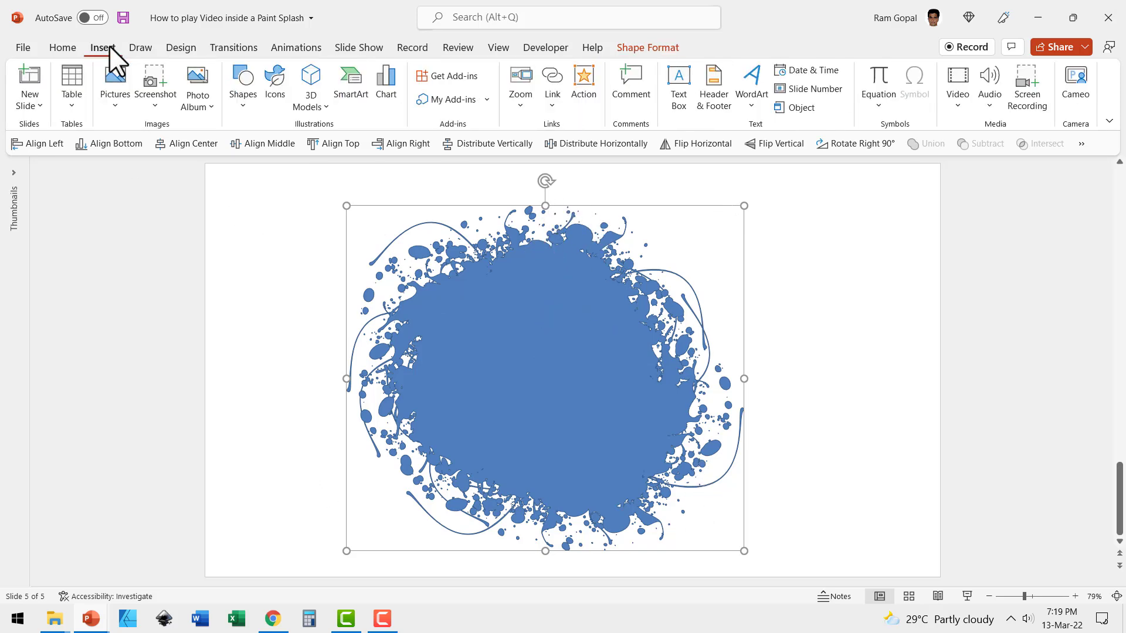
click(964, 104)
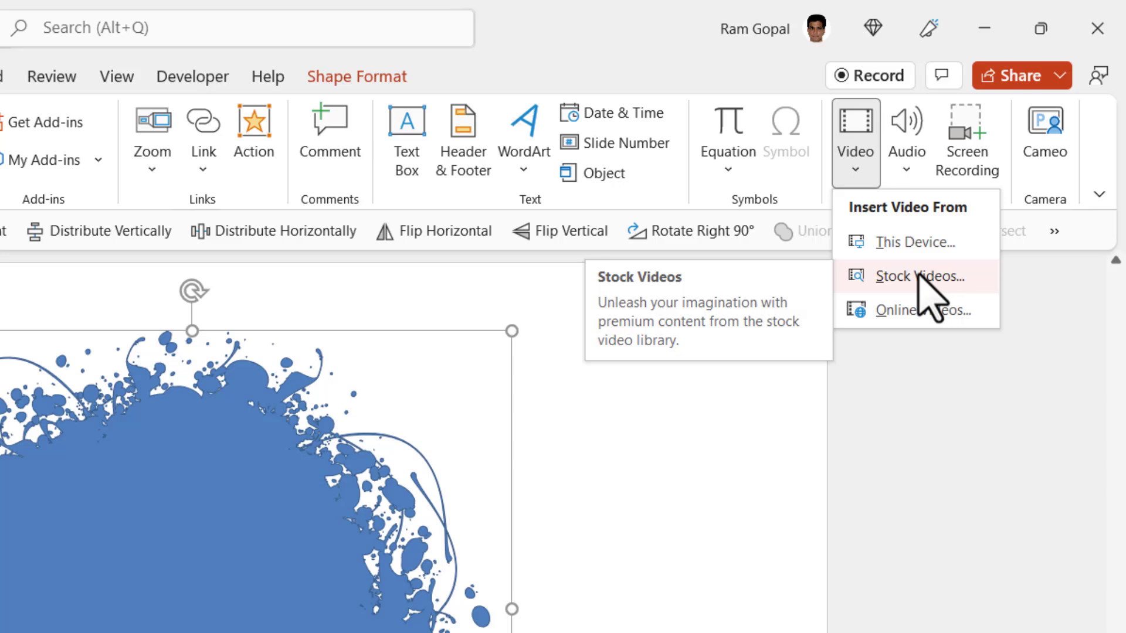
click(919, 275)
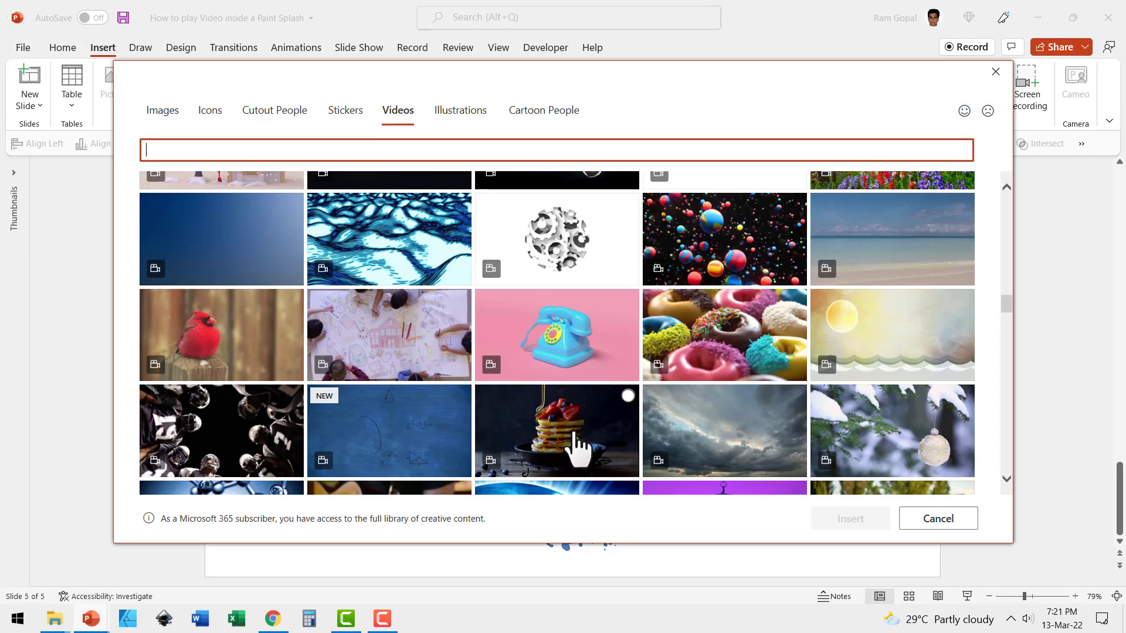
click(574, 437)
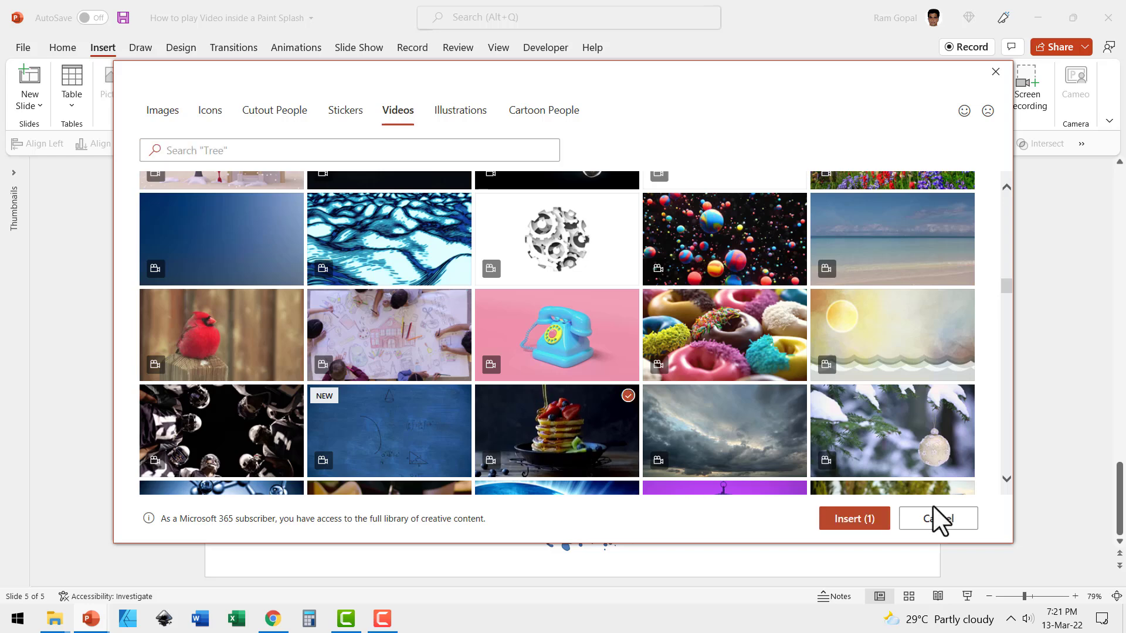
click(857, 522)
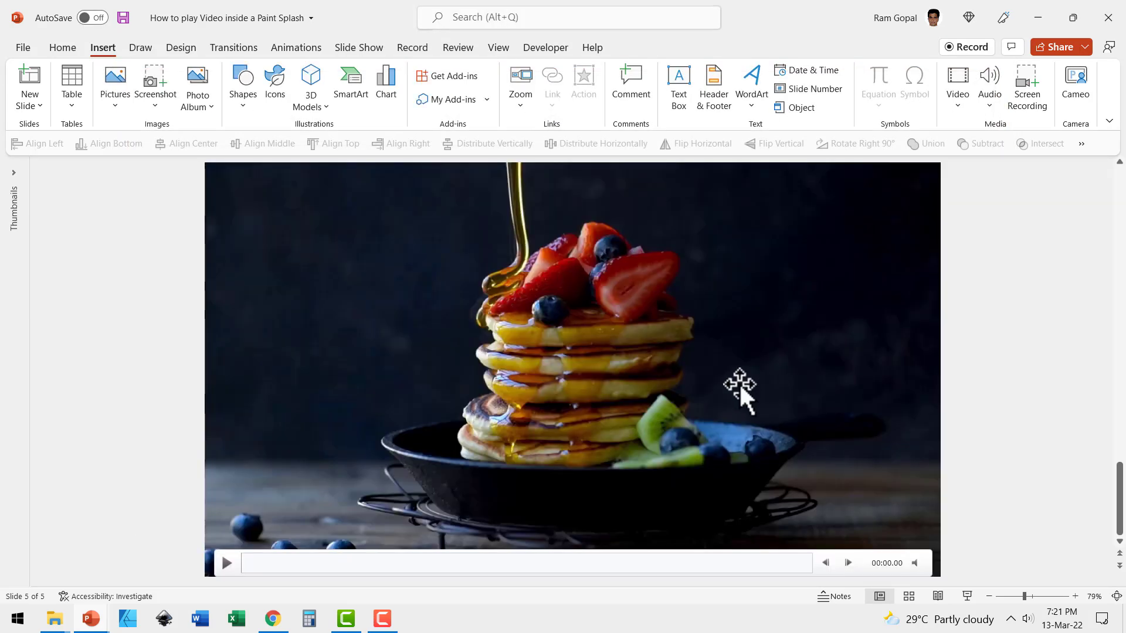
Select the pancake video and Intersect it with the splash shape, found by searching 'merge shapes'.
right_click(765, 322)
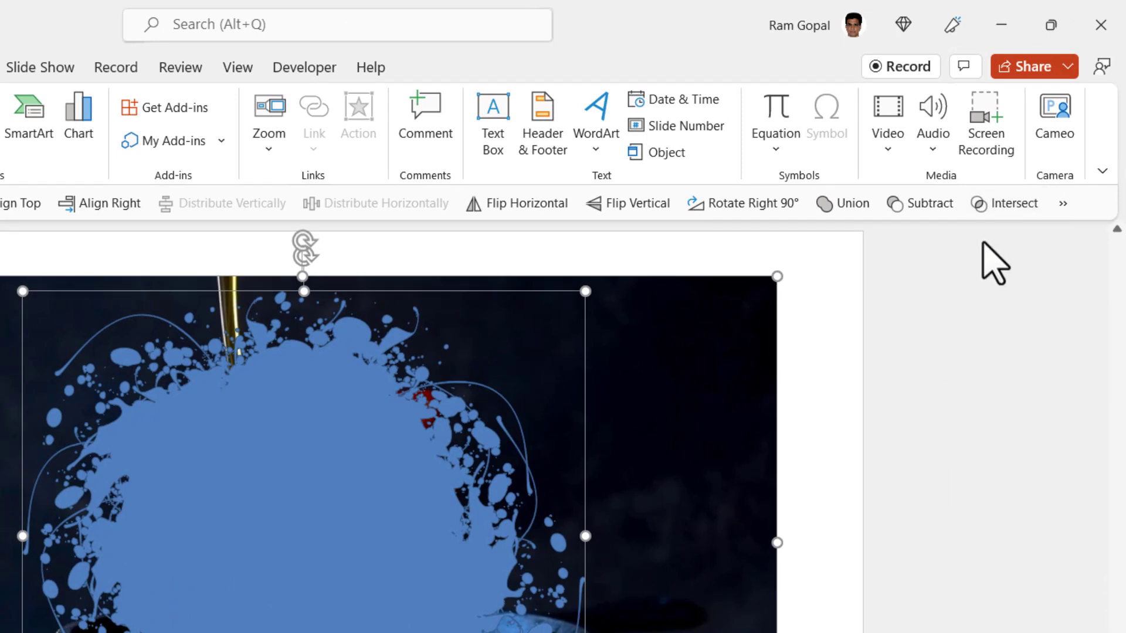
click(186, 26)
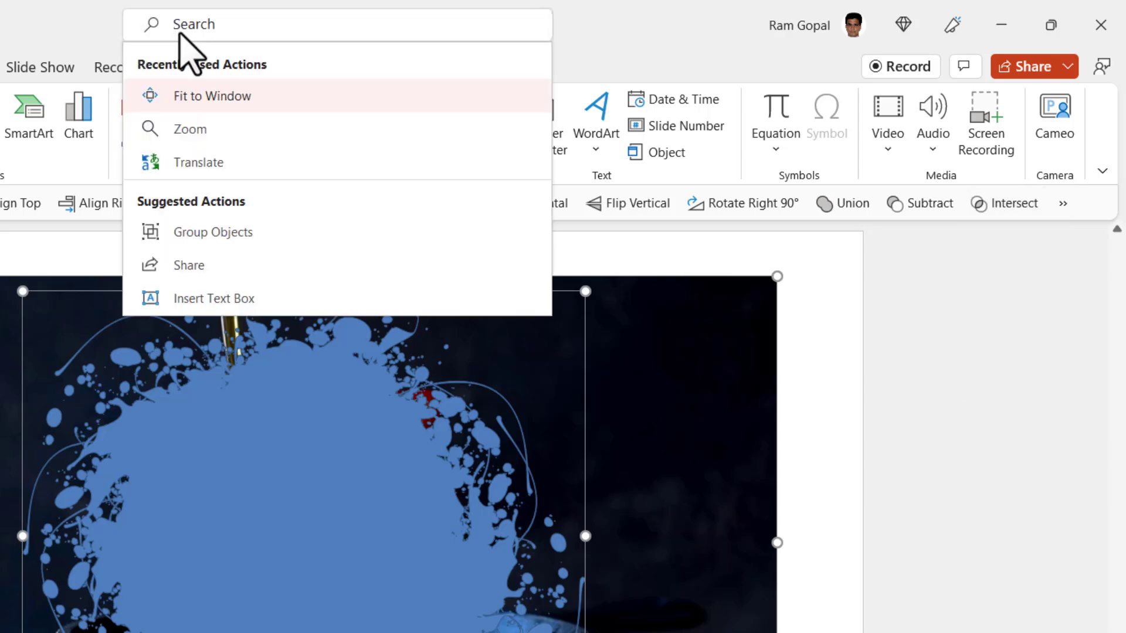
text(merge )
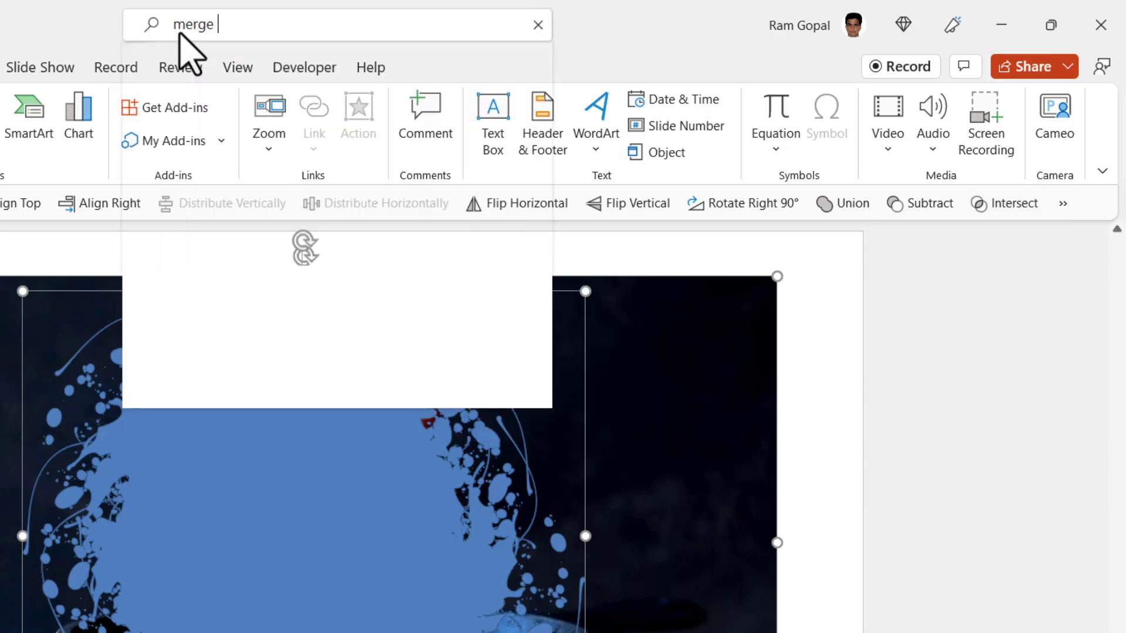
text(shapes)
mouse_move(504, 99)
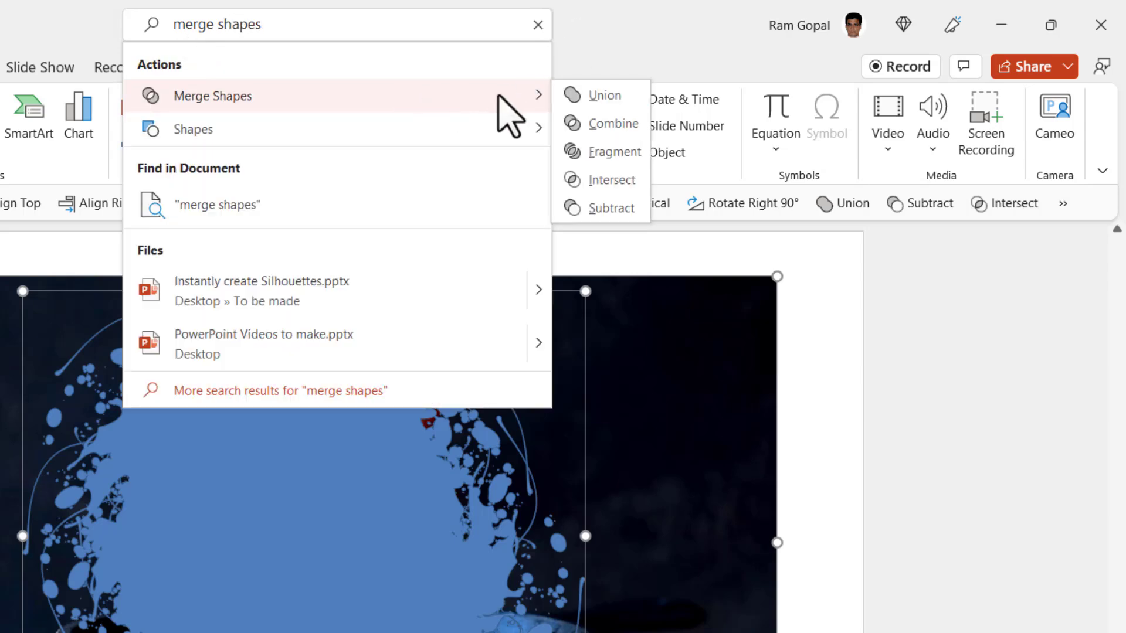
click(620, 183)
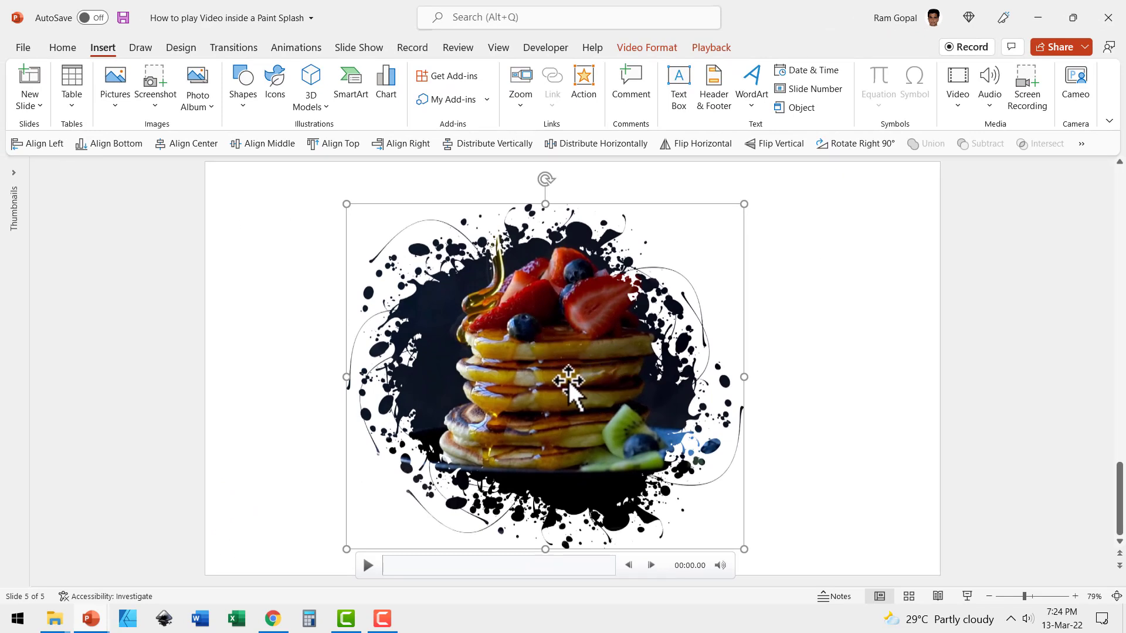
Set the video to start Automatically and Loop until Stopped in its Playback settings.
click(714, 51)
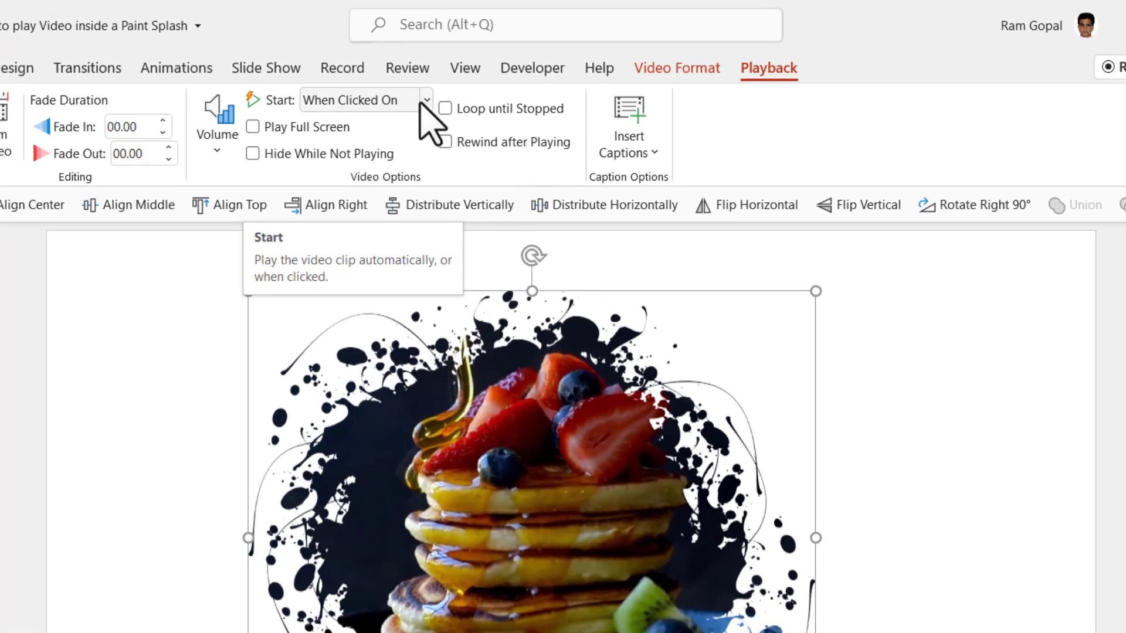
click(425, 101)
click(382, 154)
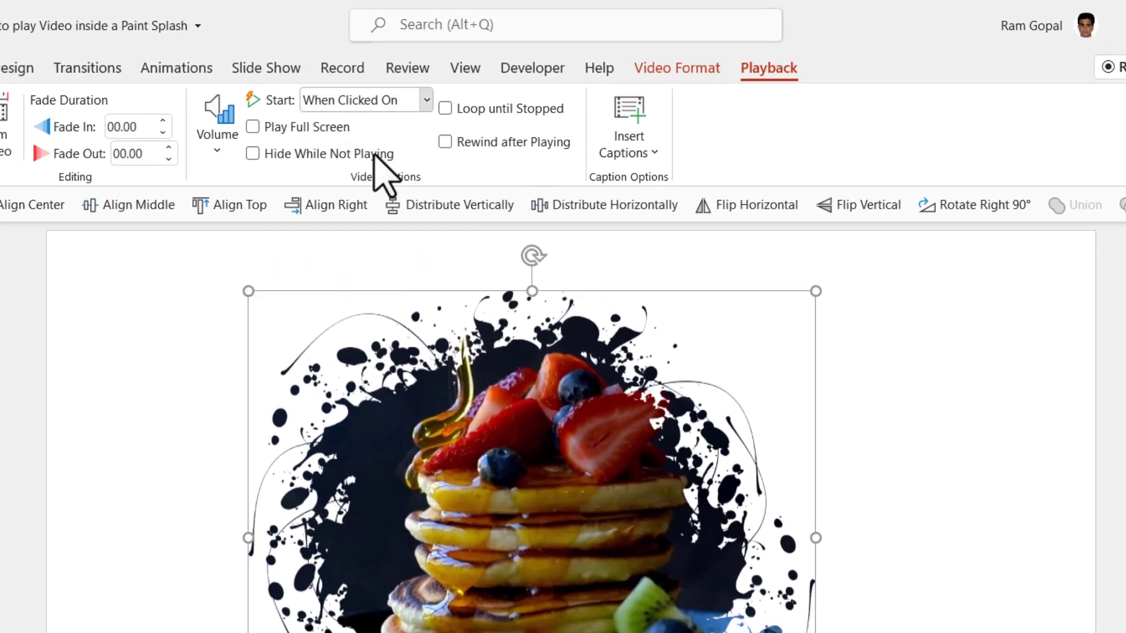
click(446, 108)
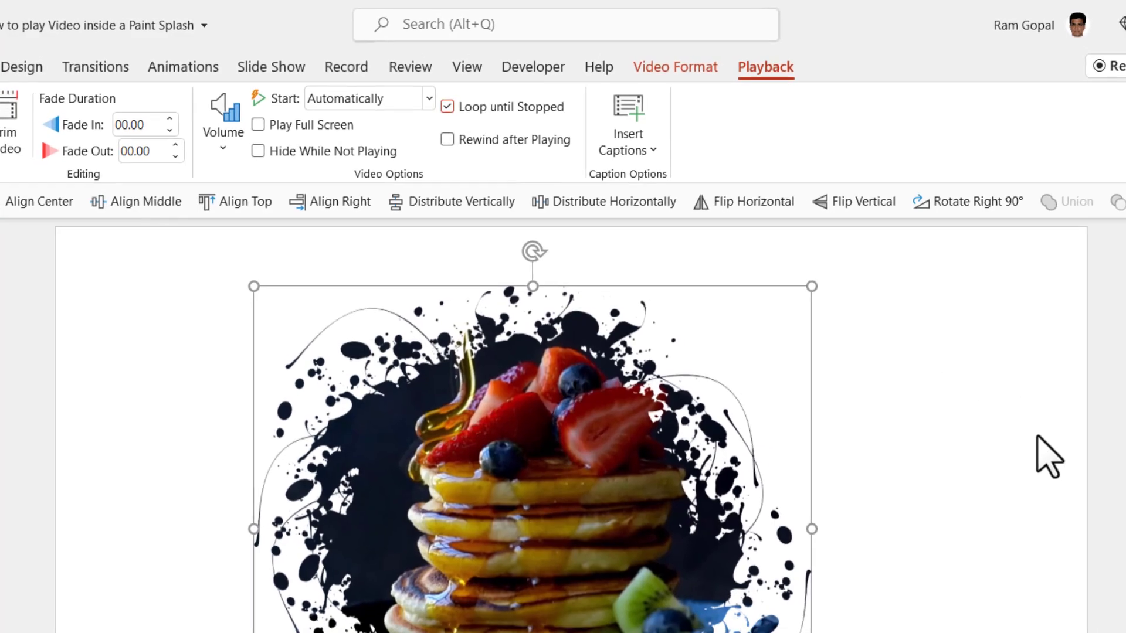
click(1043, 470)
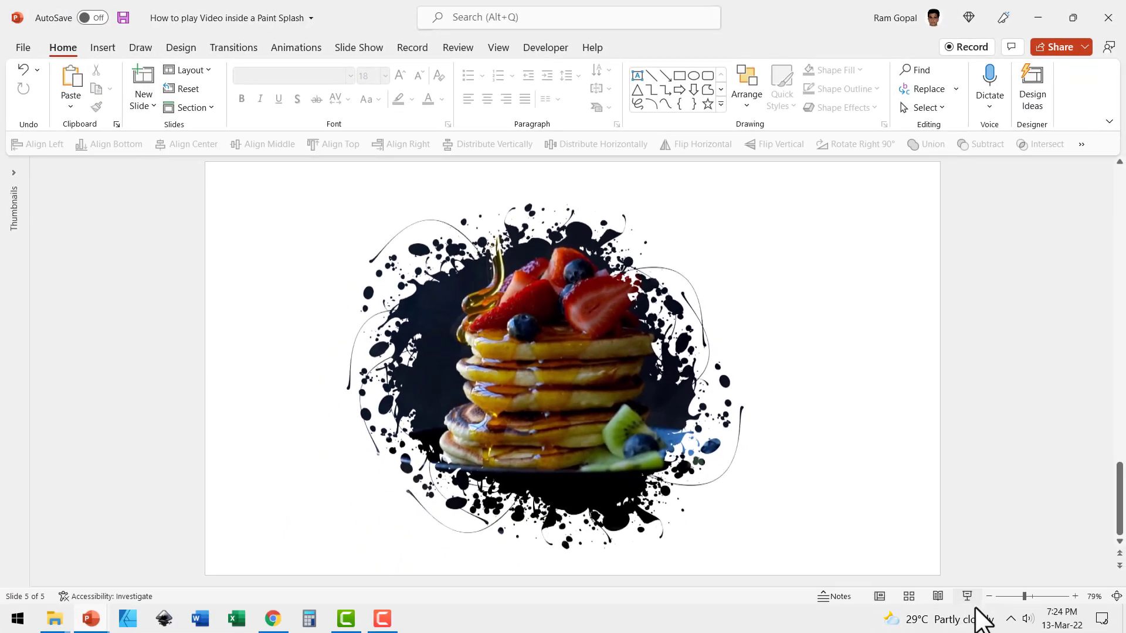